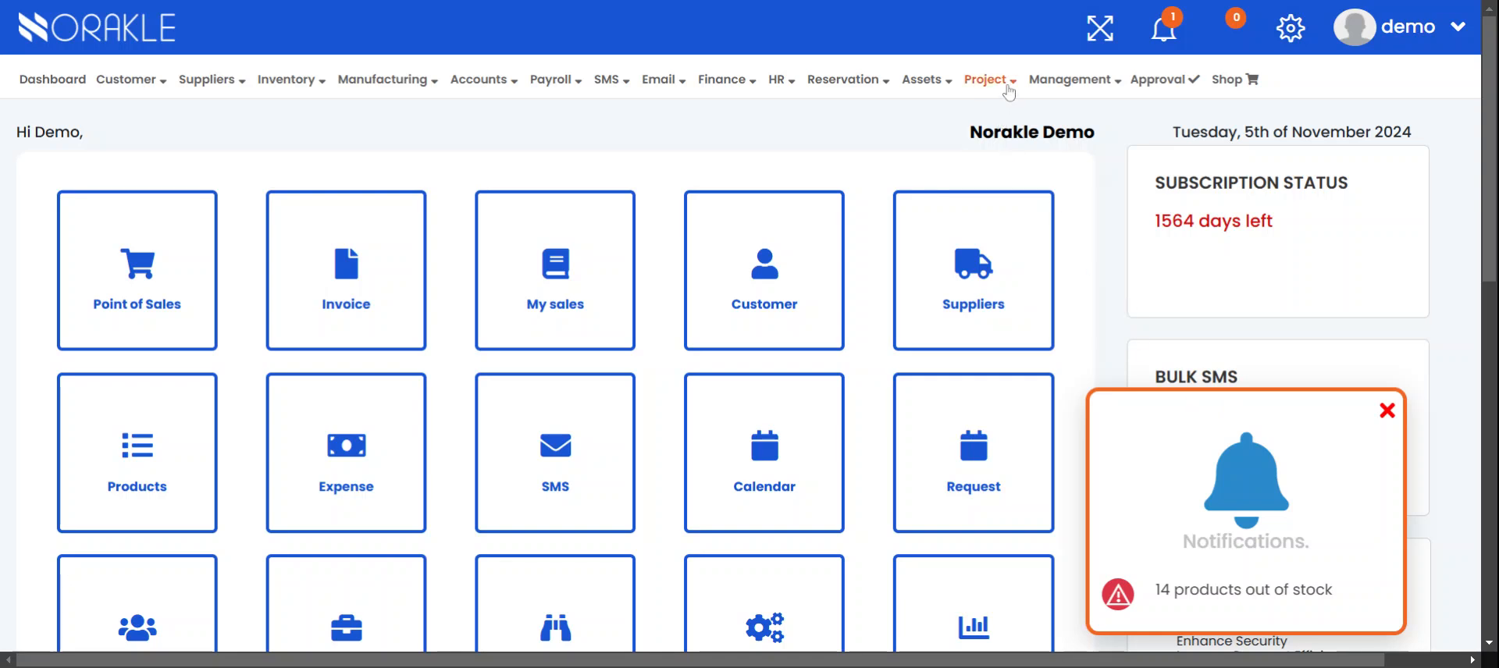
Start a new project in the Project module for the GROUP OF COMPANIES branch and select its customer from the matches for "AA".
click(1009, 92)
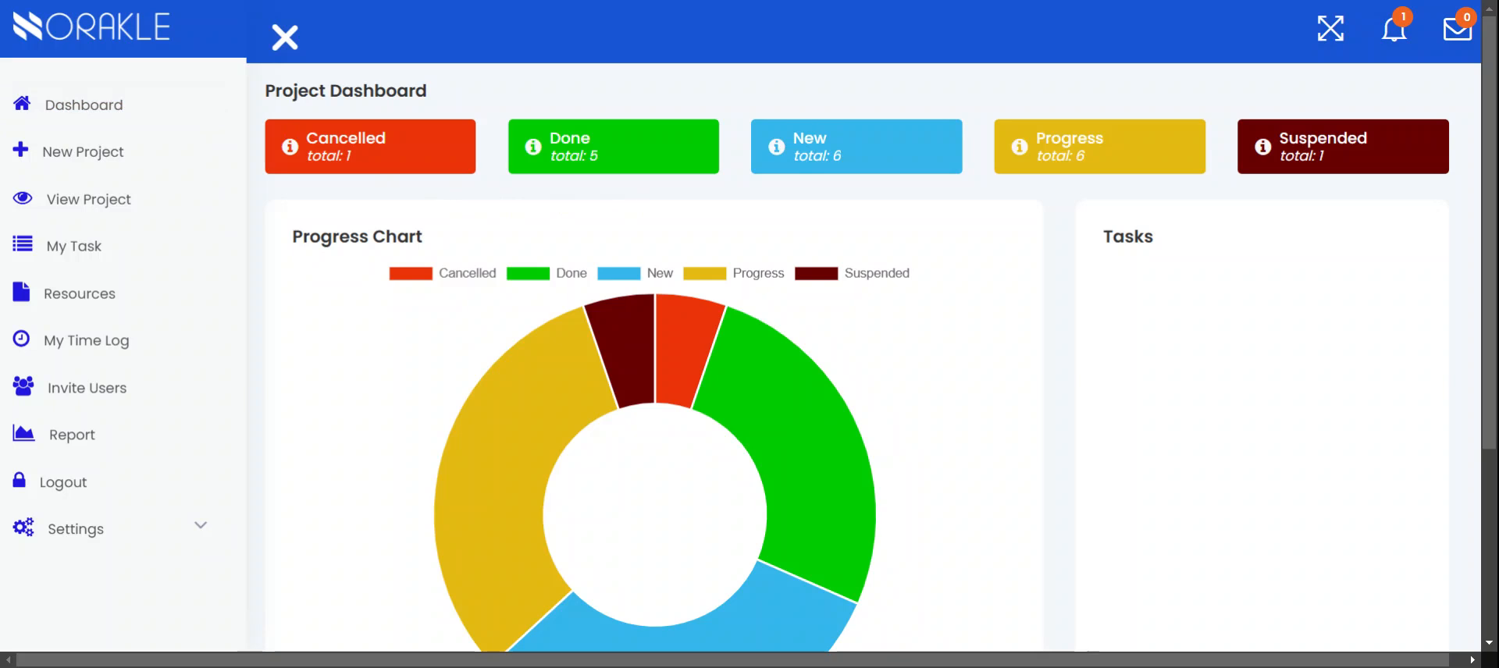
click(143, 163)
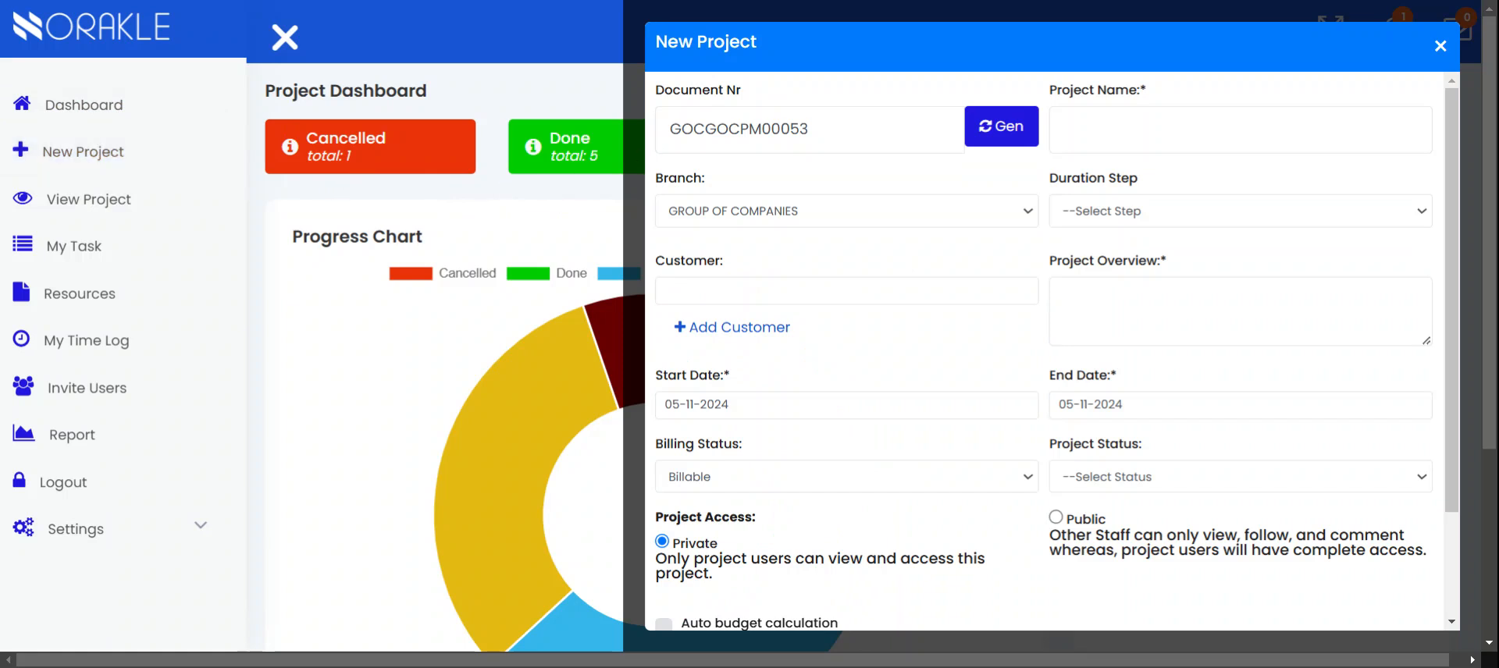
click(844, 216)
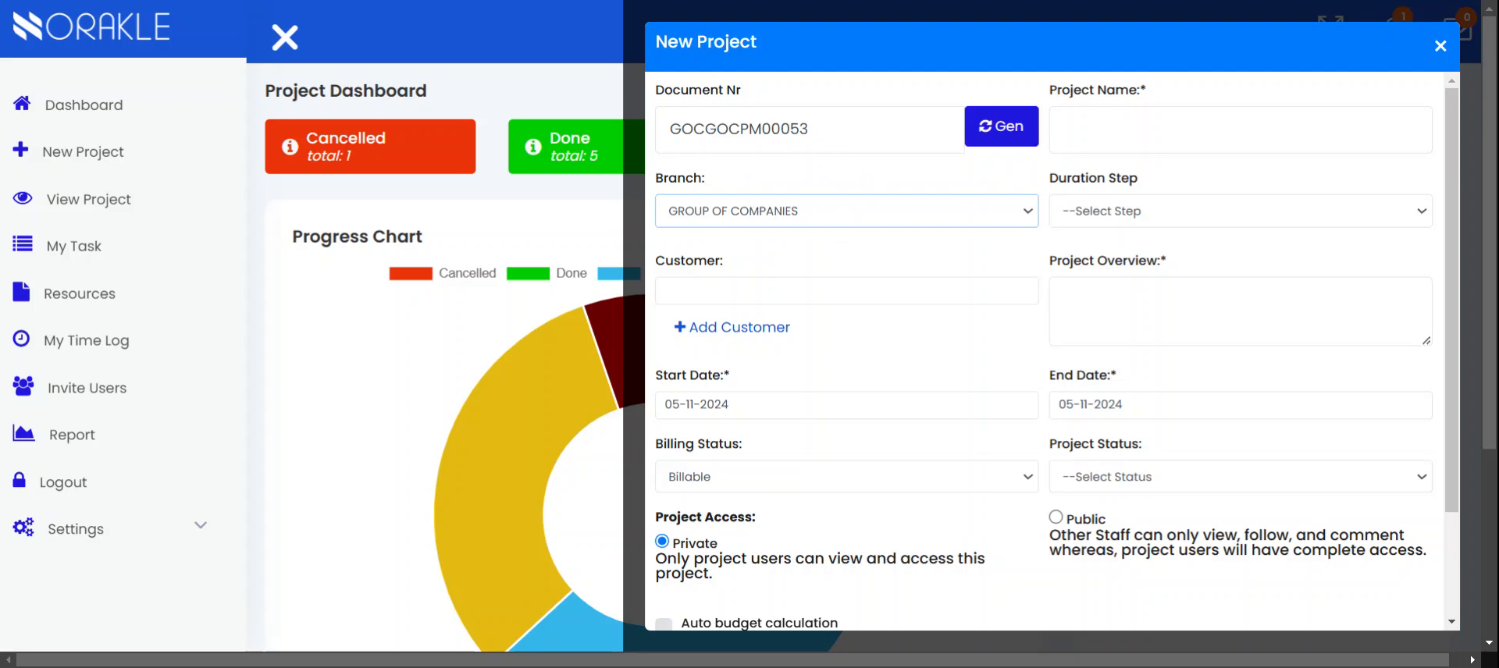
click(845, 291)
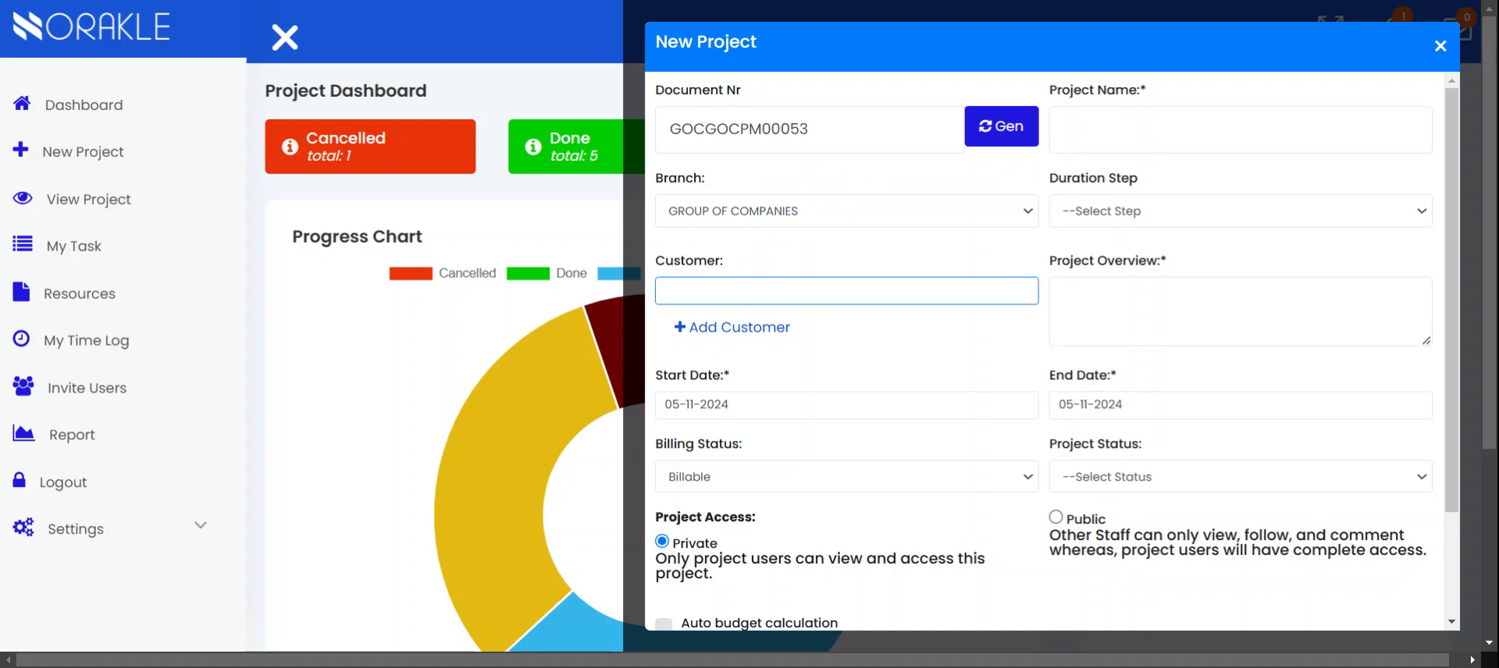
text(AA)
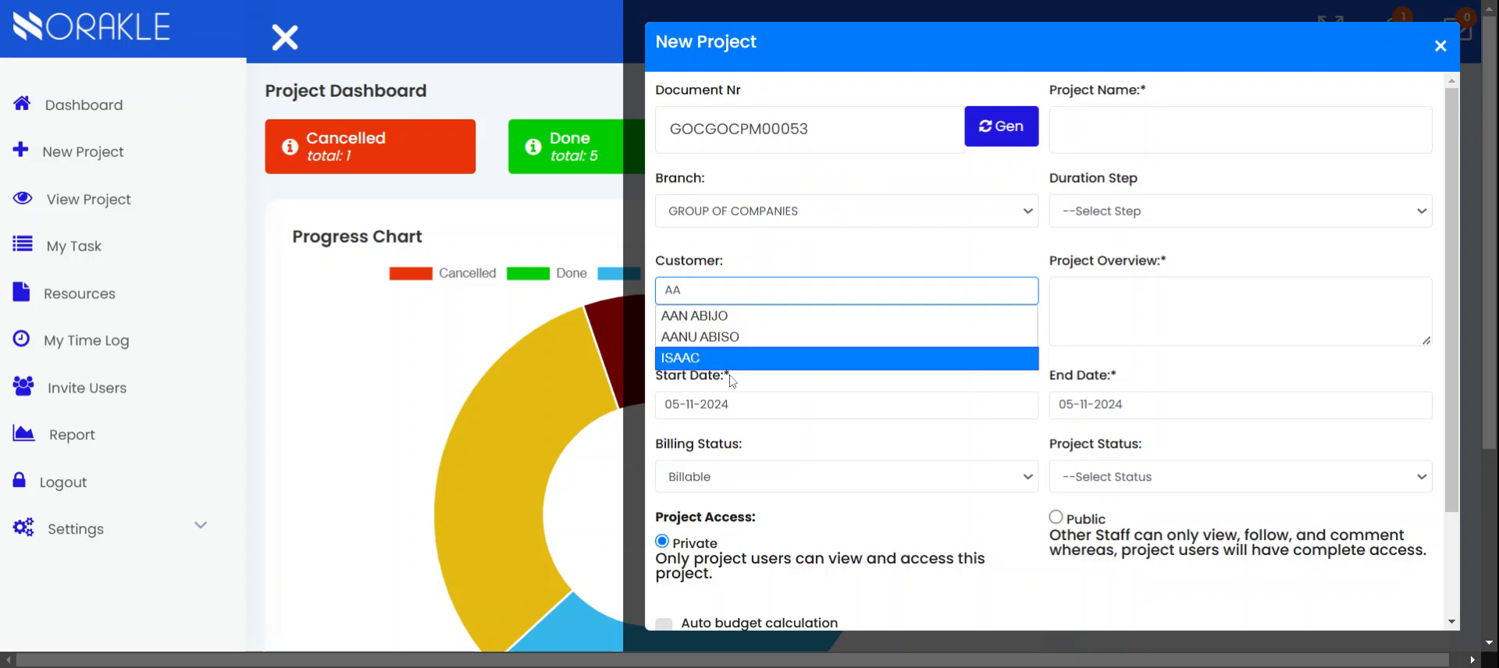
click(725, 362)
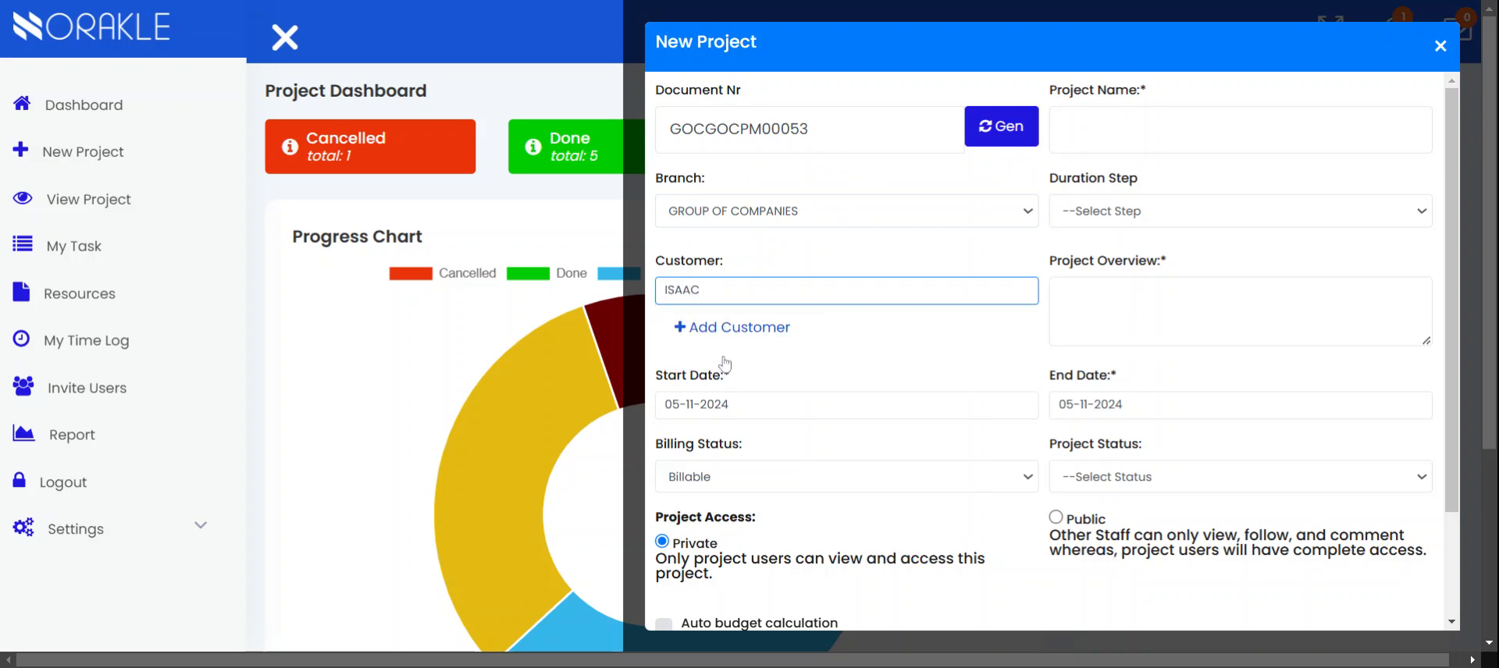
Set the project's start date to 06-11-2024 and choose Billable as its billing status.
click(828, 417)
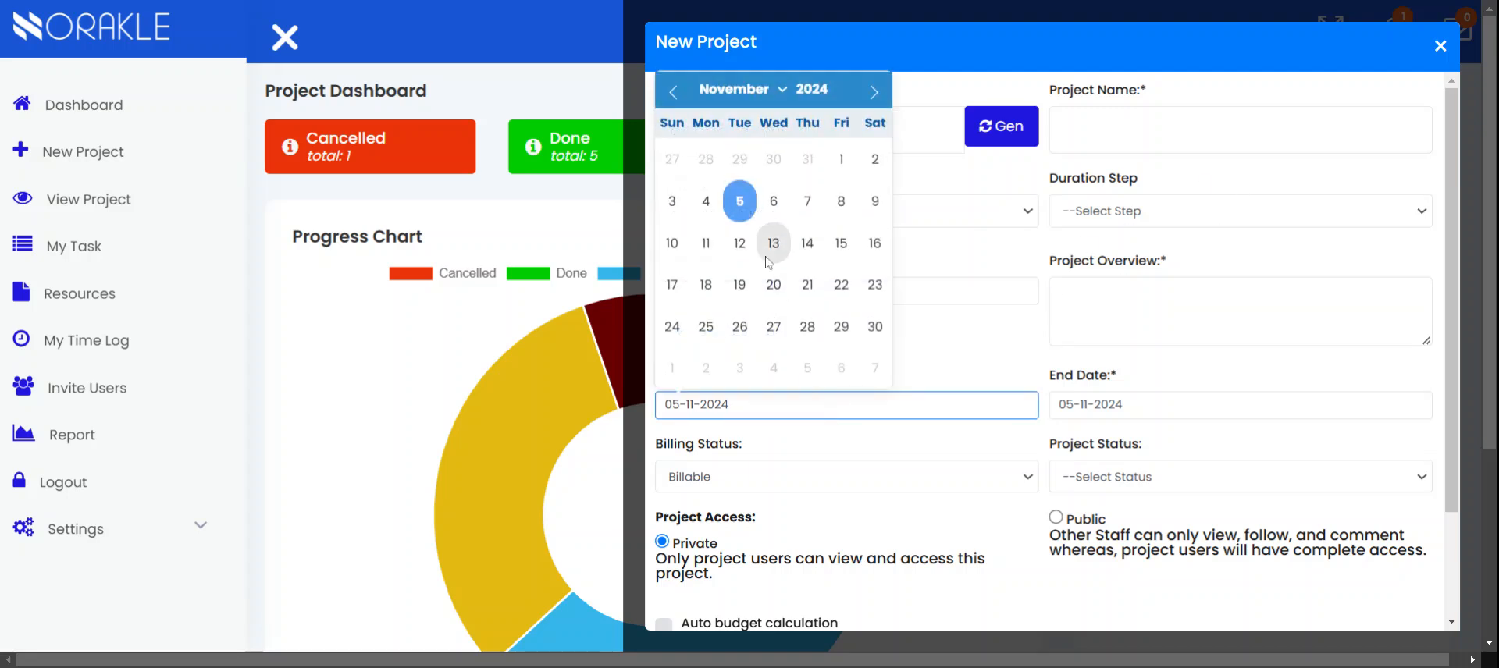
click(775, 202)
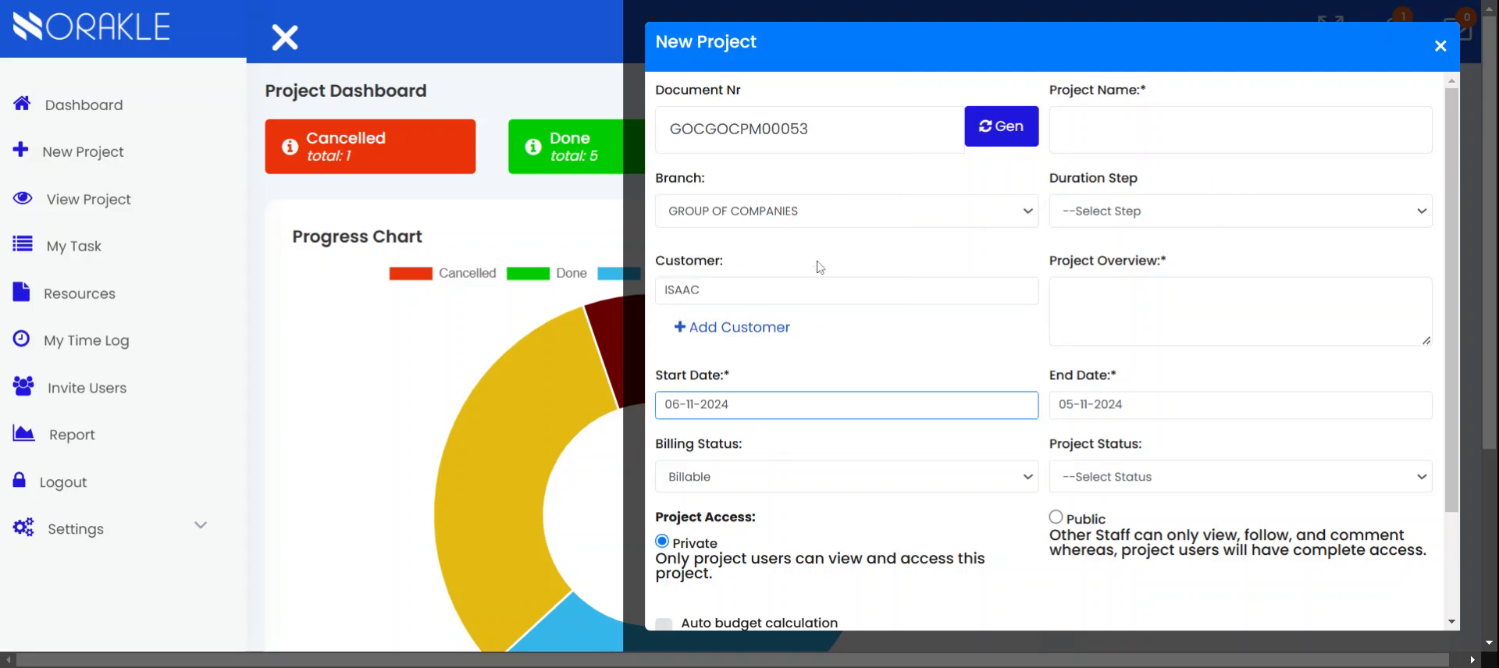
click(918, 486)
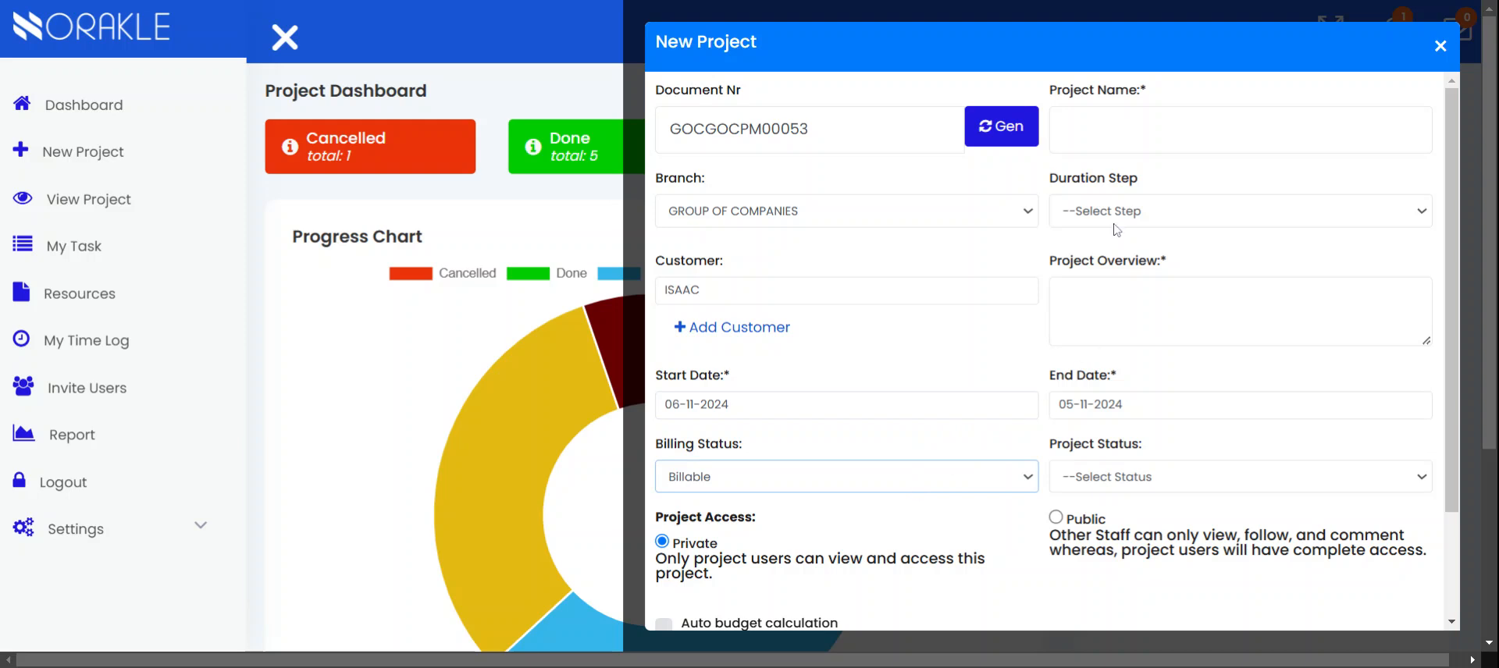
Name the project "Yanky's Duplex" and set its duration step to Month.
click(1140, 131)
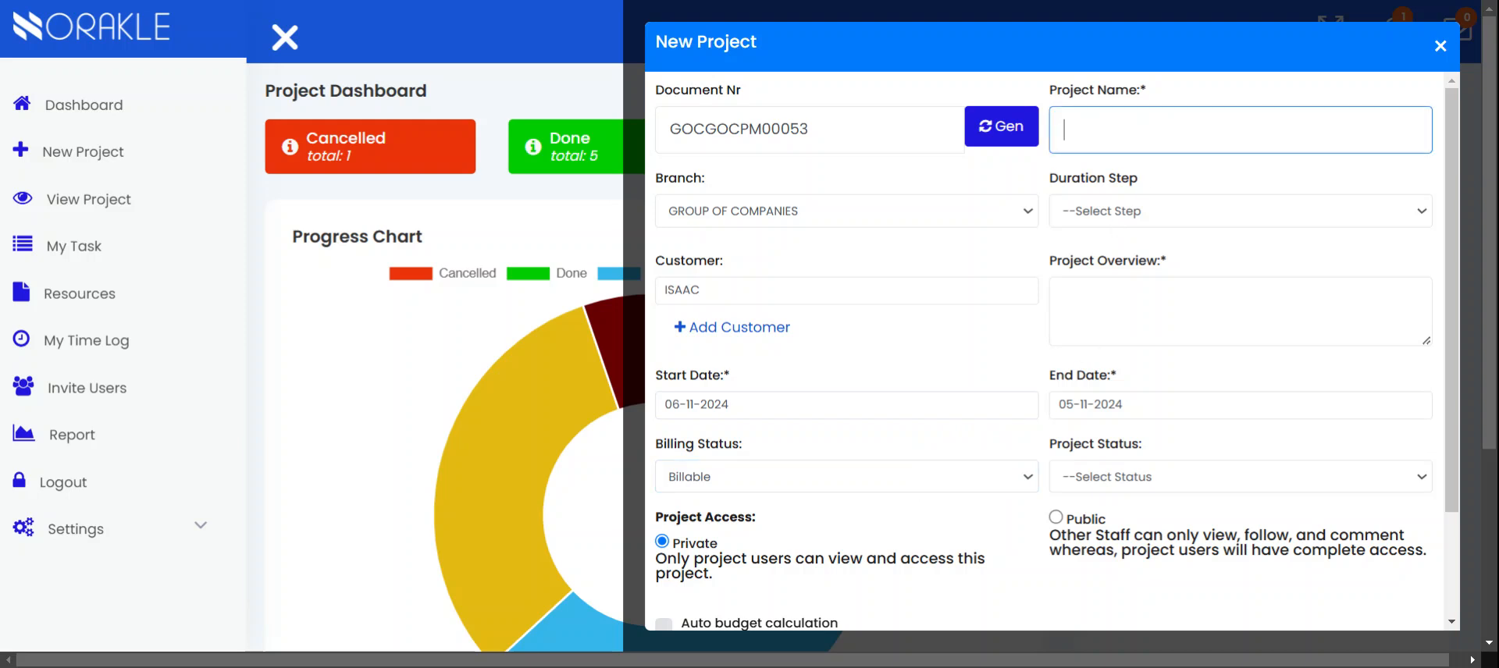
text(Yanky's Duole)
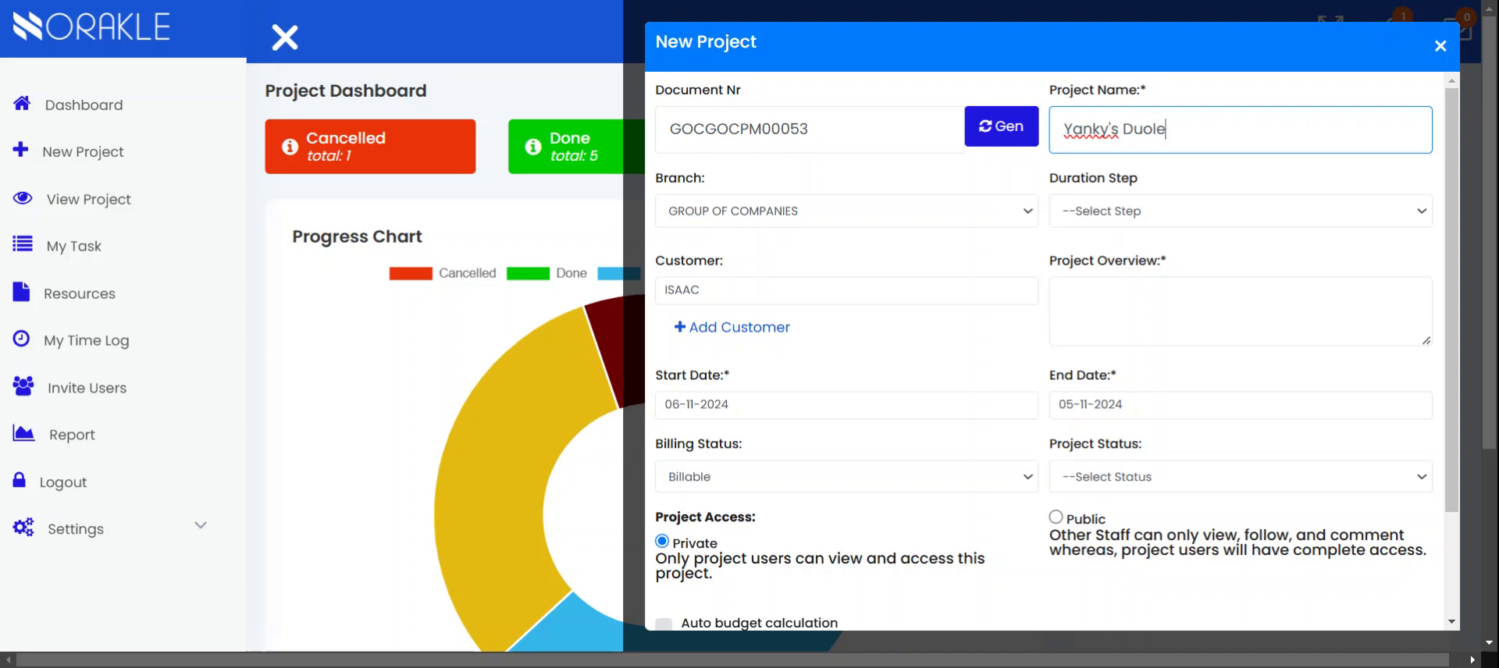
text(x)
click(1153, 129)
key(BackSpace)
text(plex)
click(1162, 211)
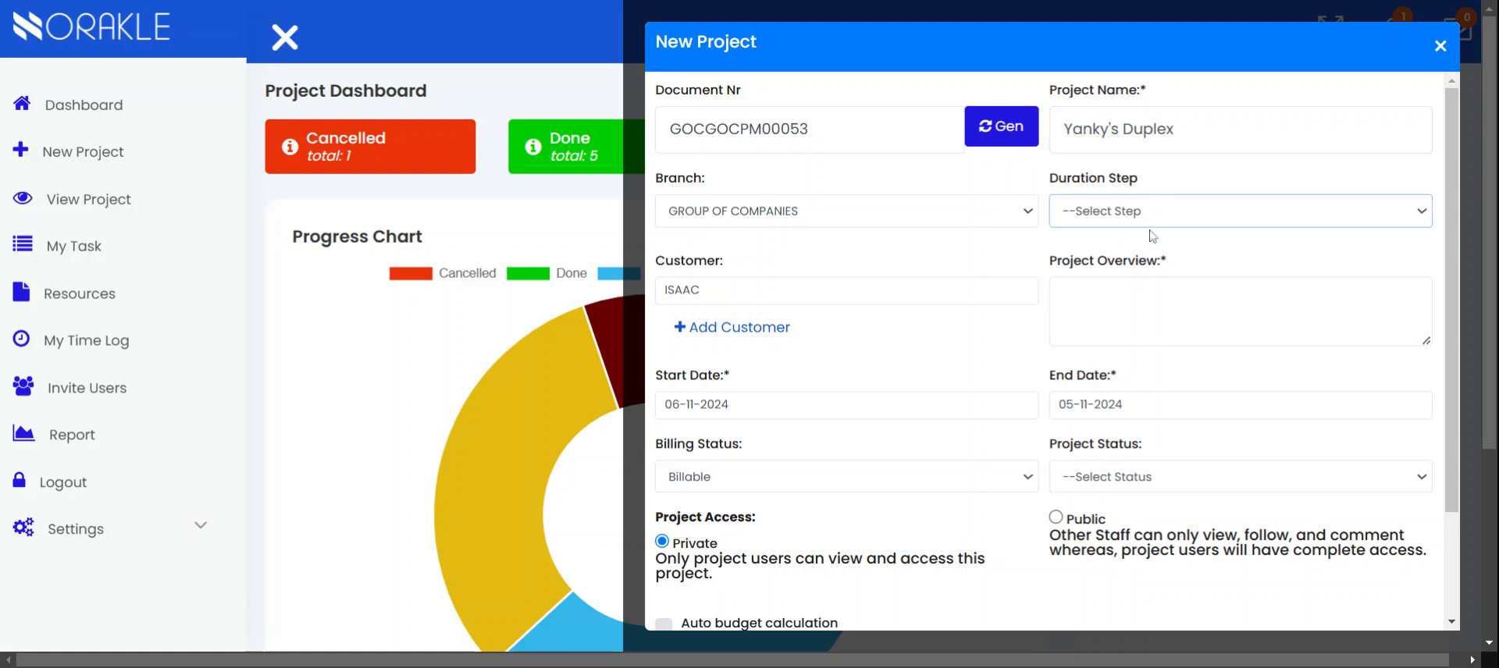
click(1100, 318)
Enter the project overview "We are set out to furnish yanky's duplex.".
click(1125, 311)
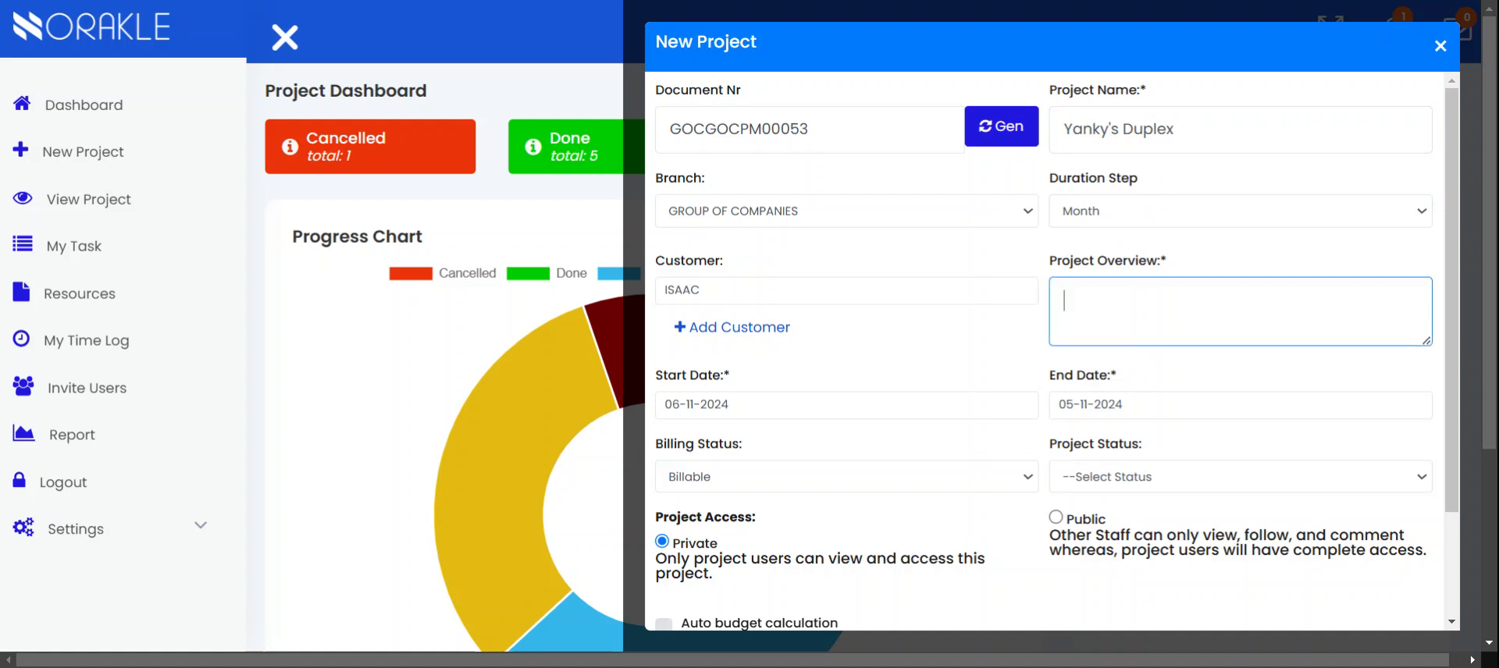
text(T)
key(BackSpace)
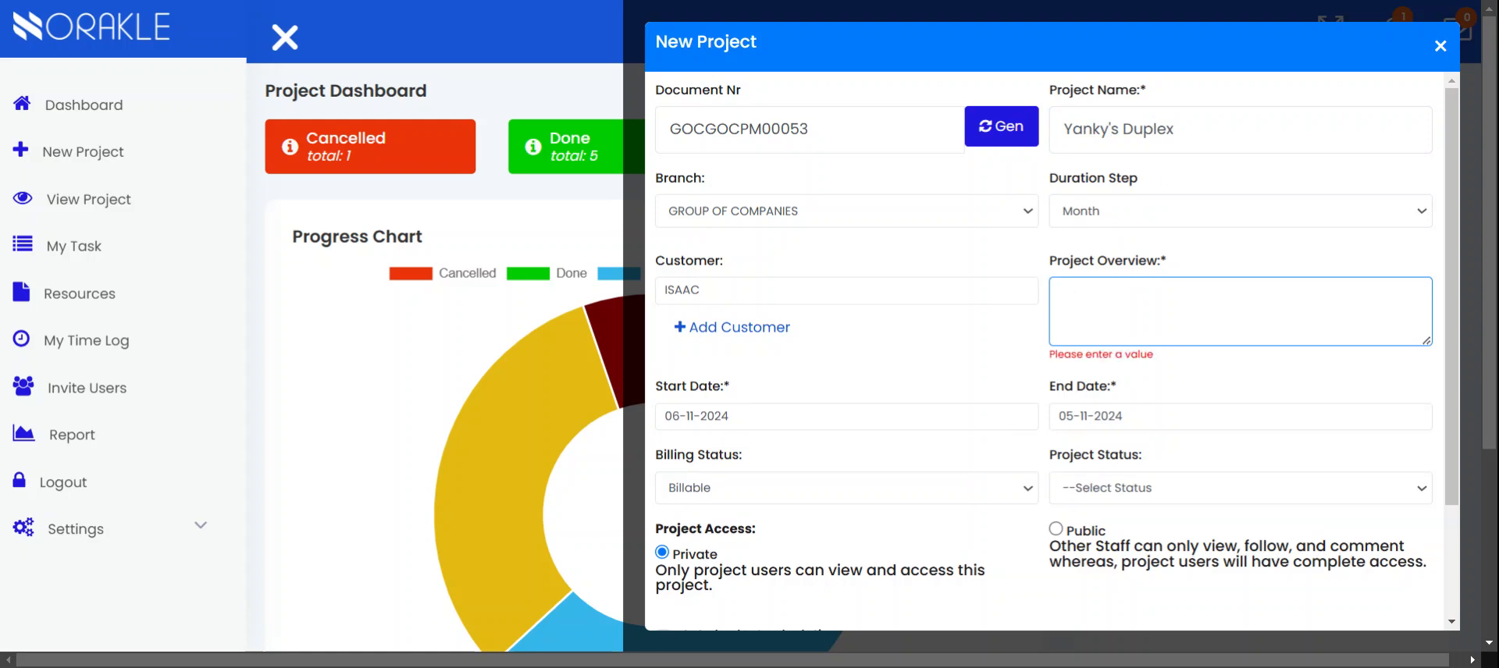
text(We )
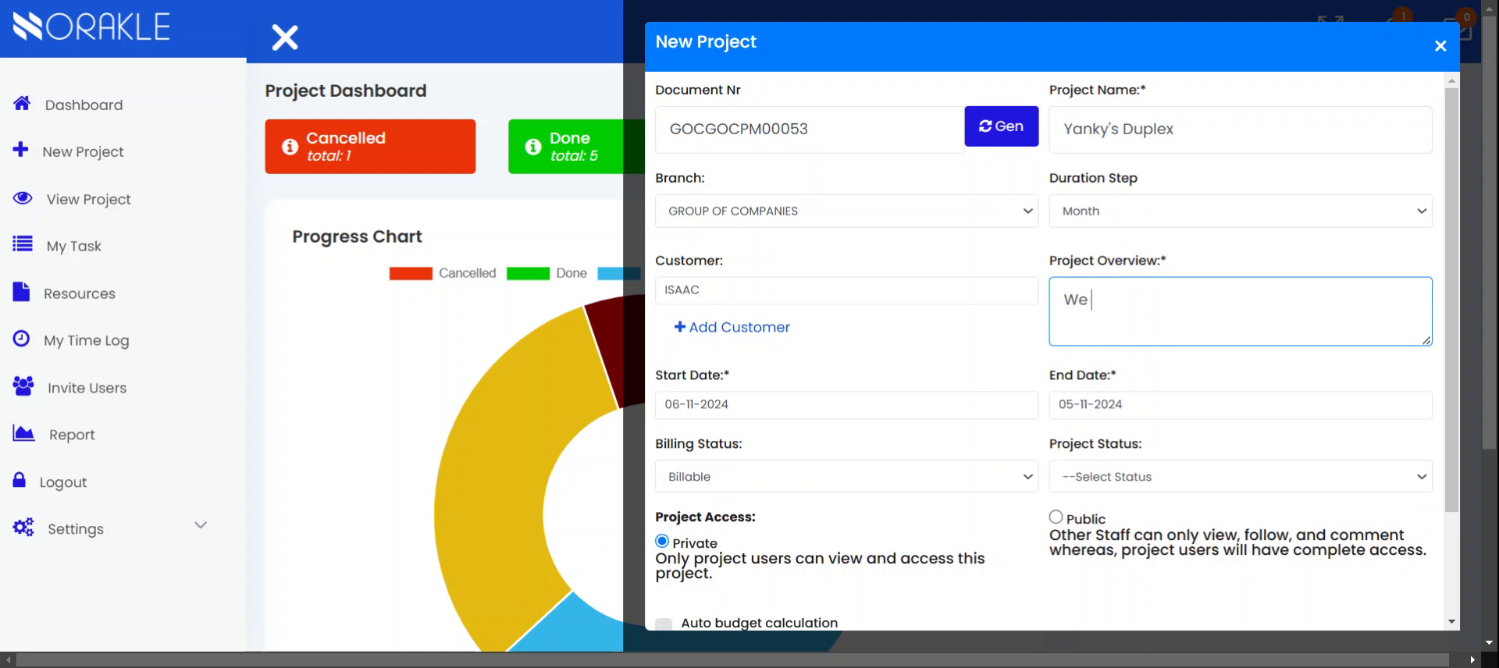
text(are set up)
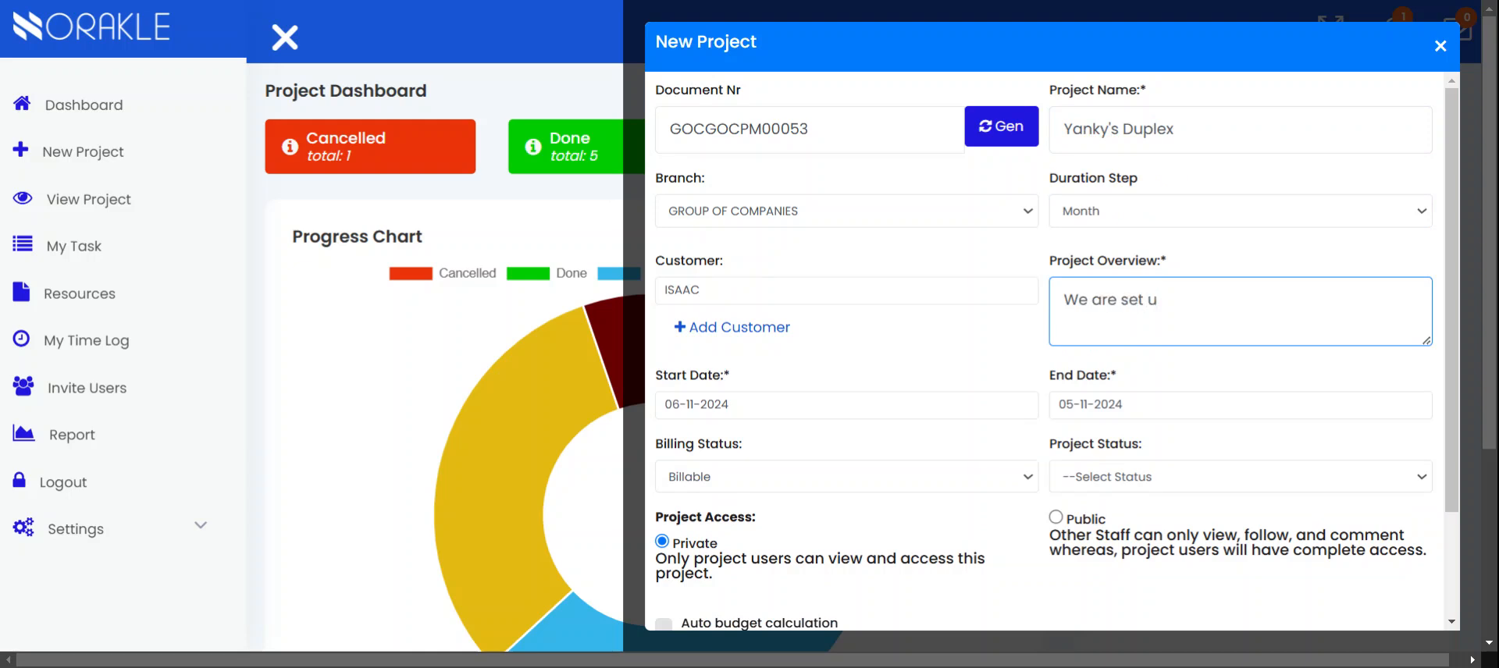
key(BackSpace)
key(BackSpace)
text(out to furnish)
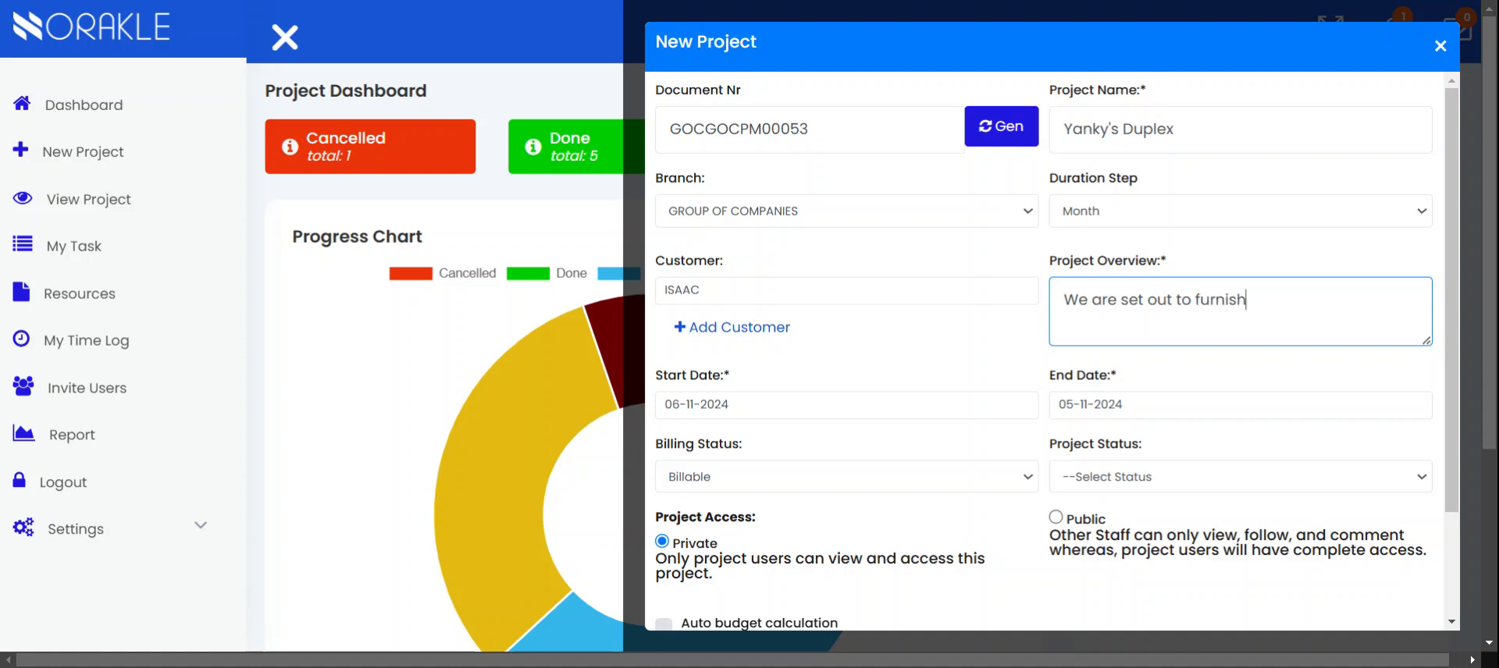
text( yanky's duo)
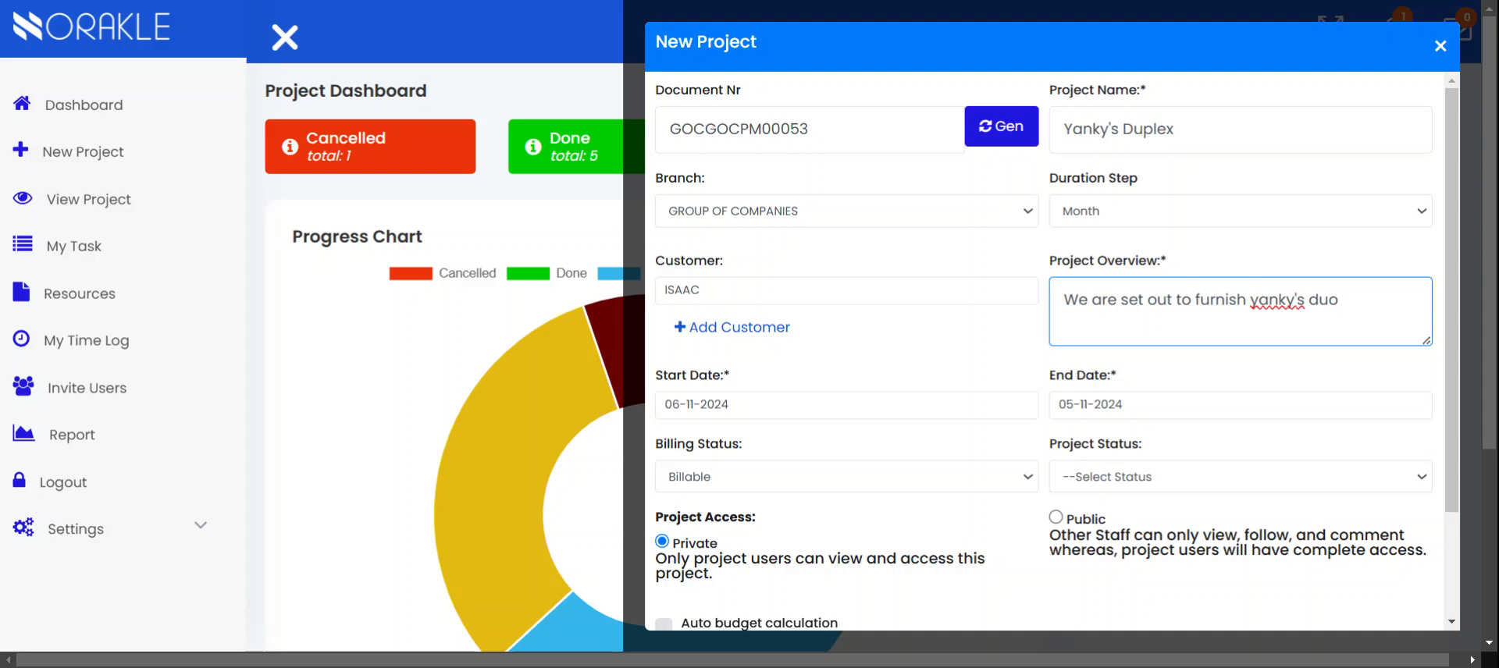
key(BackSpace)
text(plex.)
Set the project's end date to 17-12-2024 and its project status to New.
click(1155, 414)
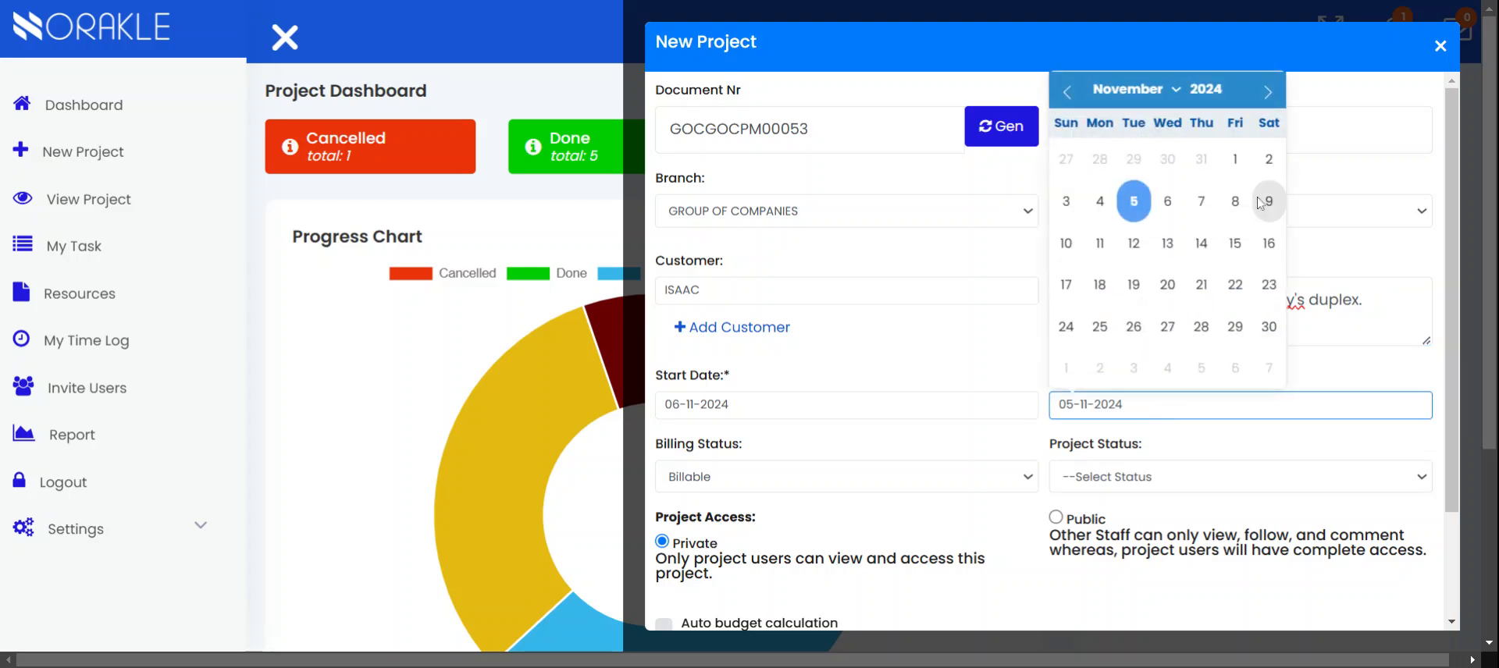
click(1278, 95)
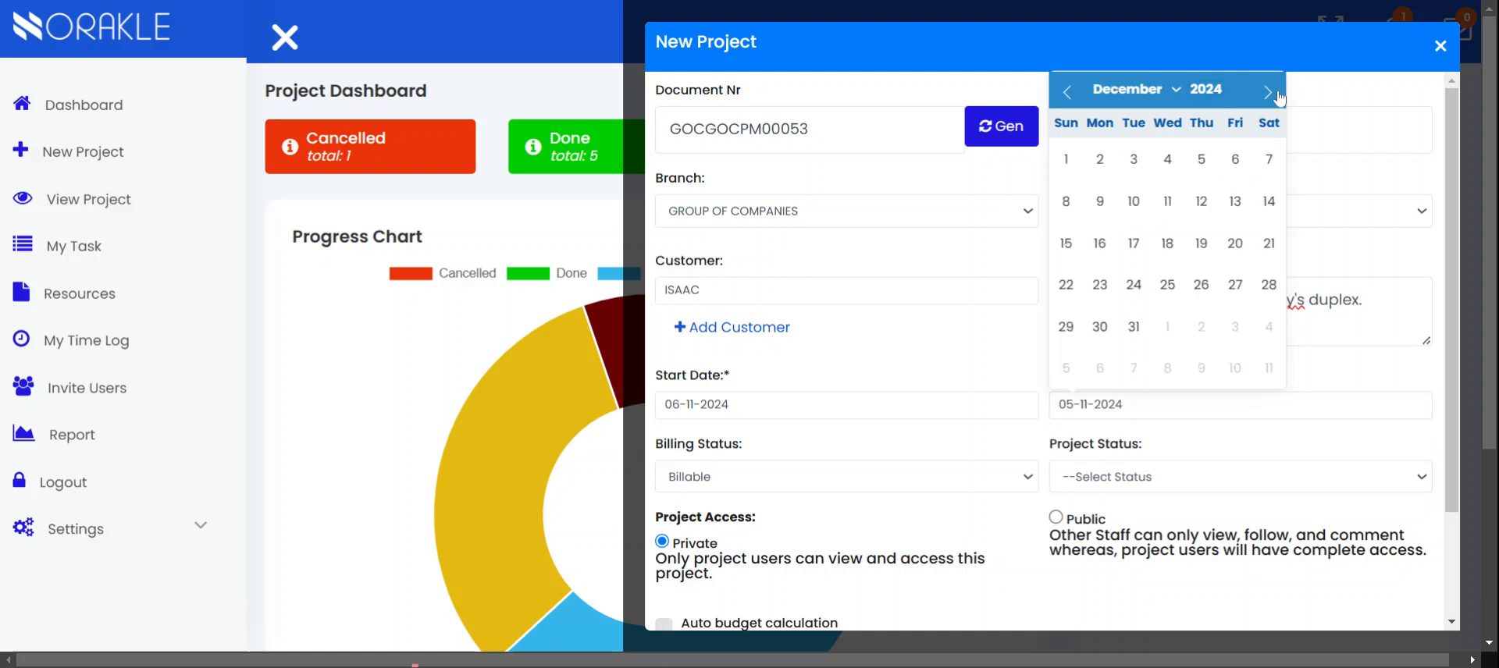
click(1137, 258)
click(1123, 486)
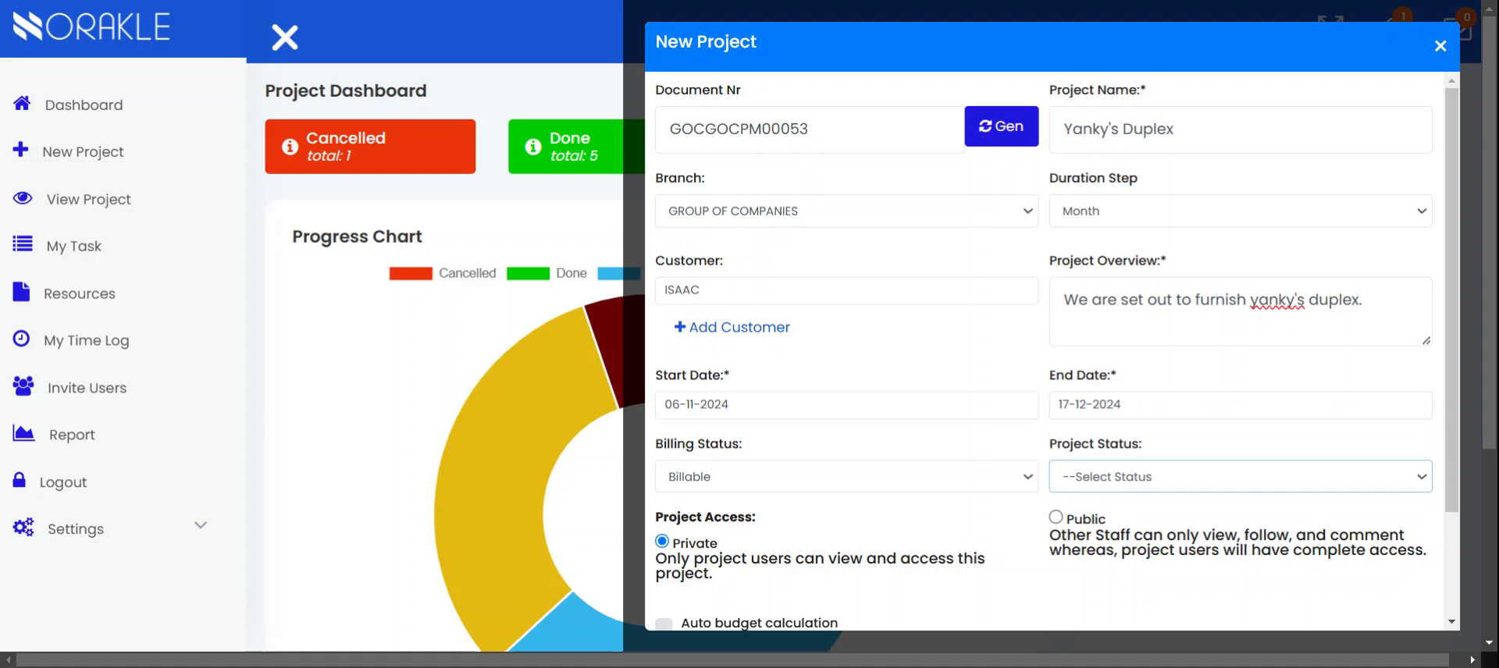
key(Down)
Create the project with private access and dismiss the confirmation message.
scroll(765, 510, down, 2)
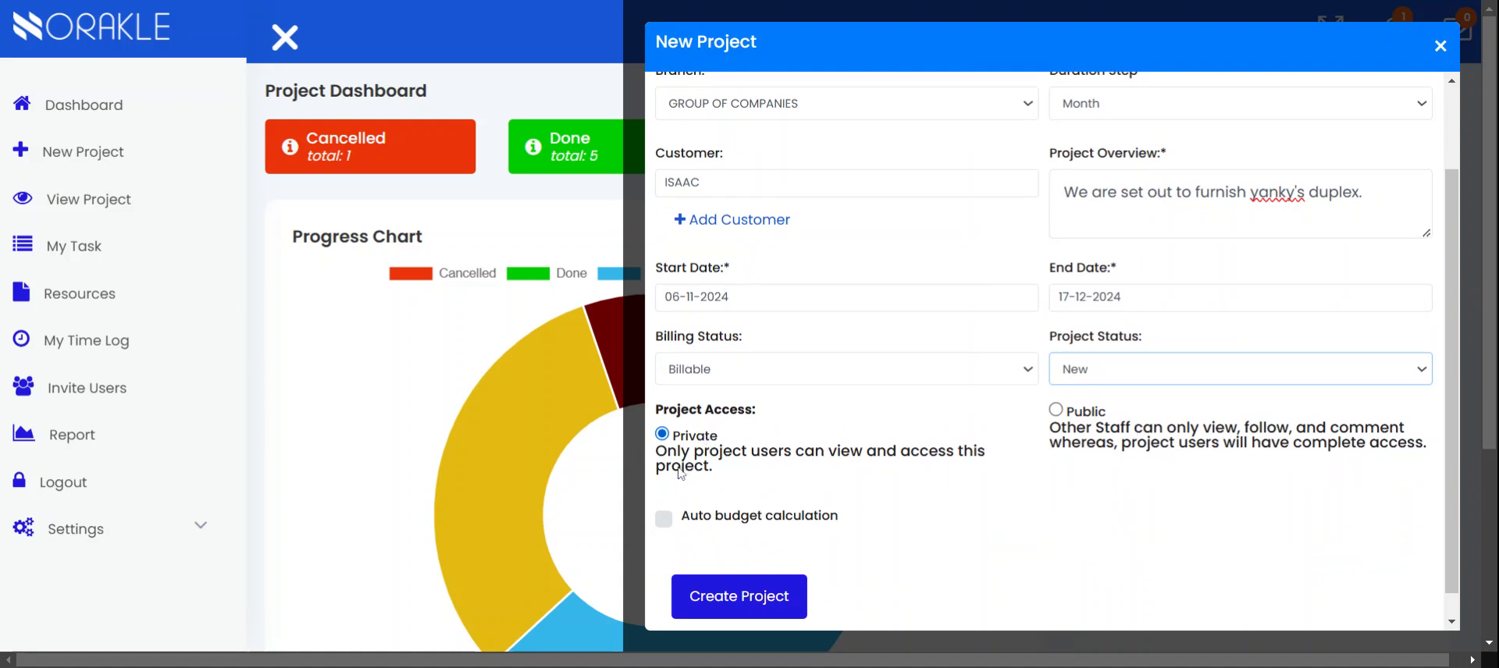
click(720, 596)
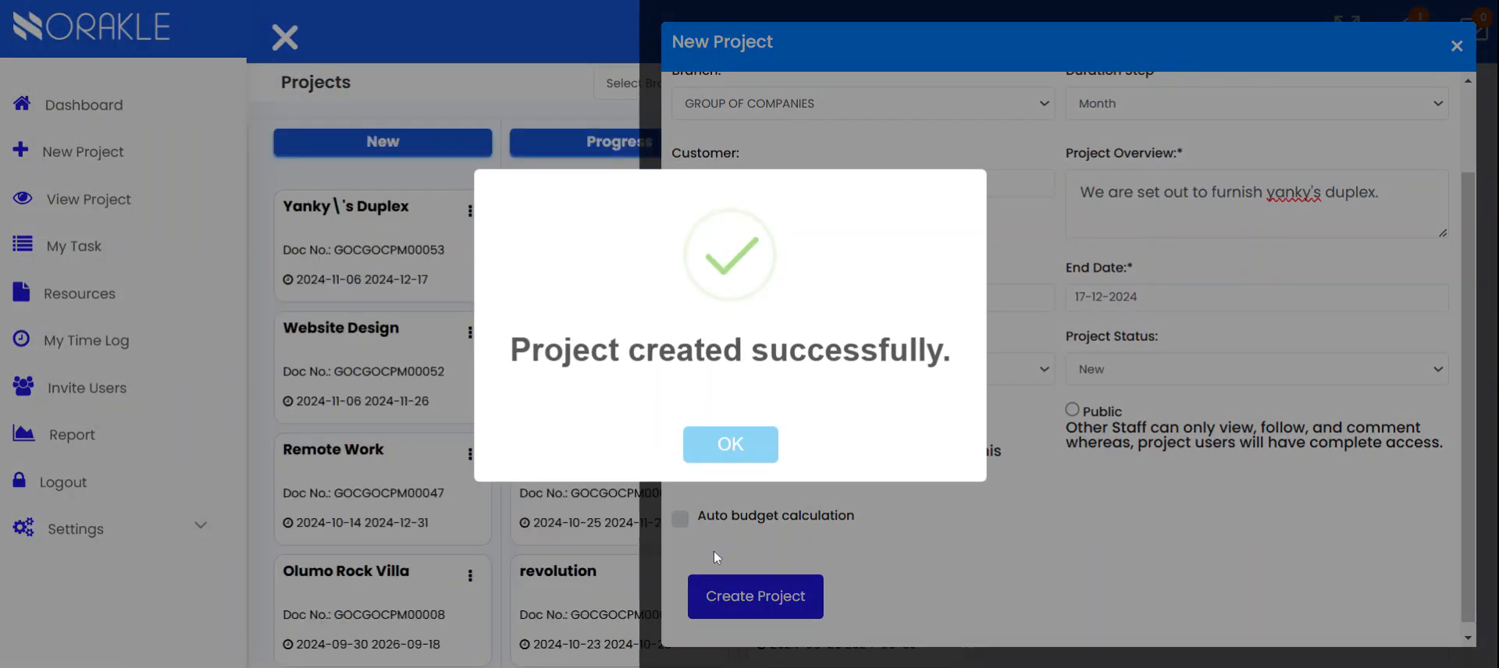
click(756, 456)
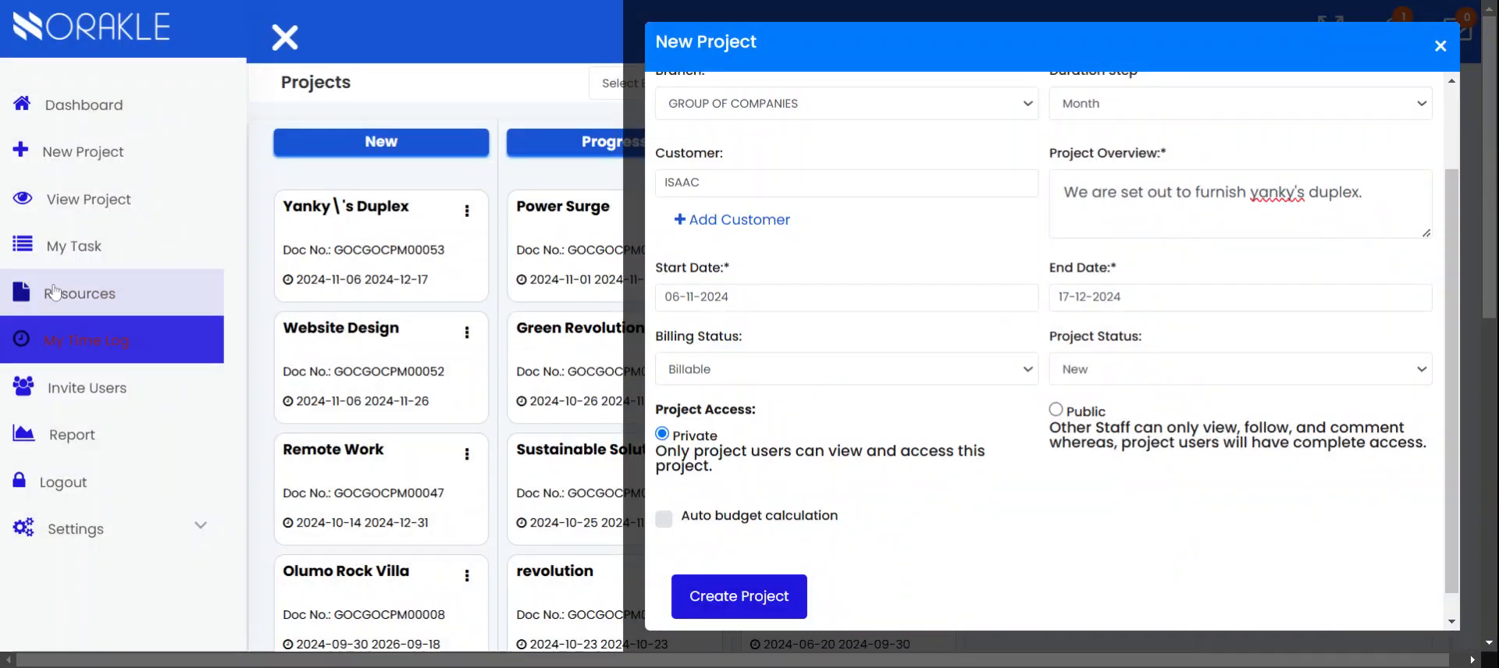
Open the project overview board, close the new project form, and look through the projects grouped by status.
click(98, 205)
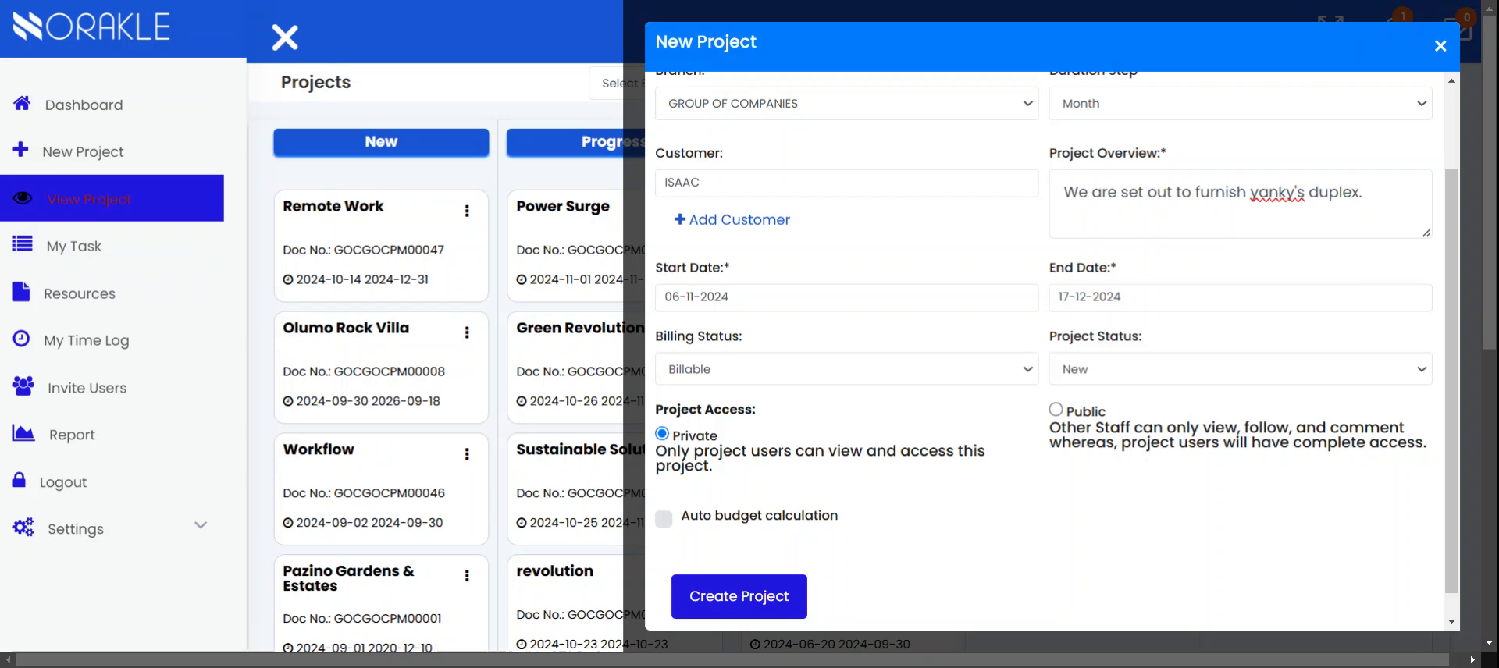
click(1442, 46)
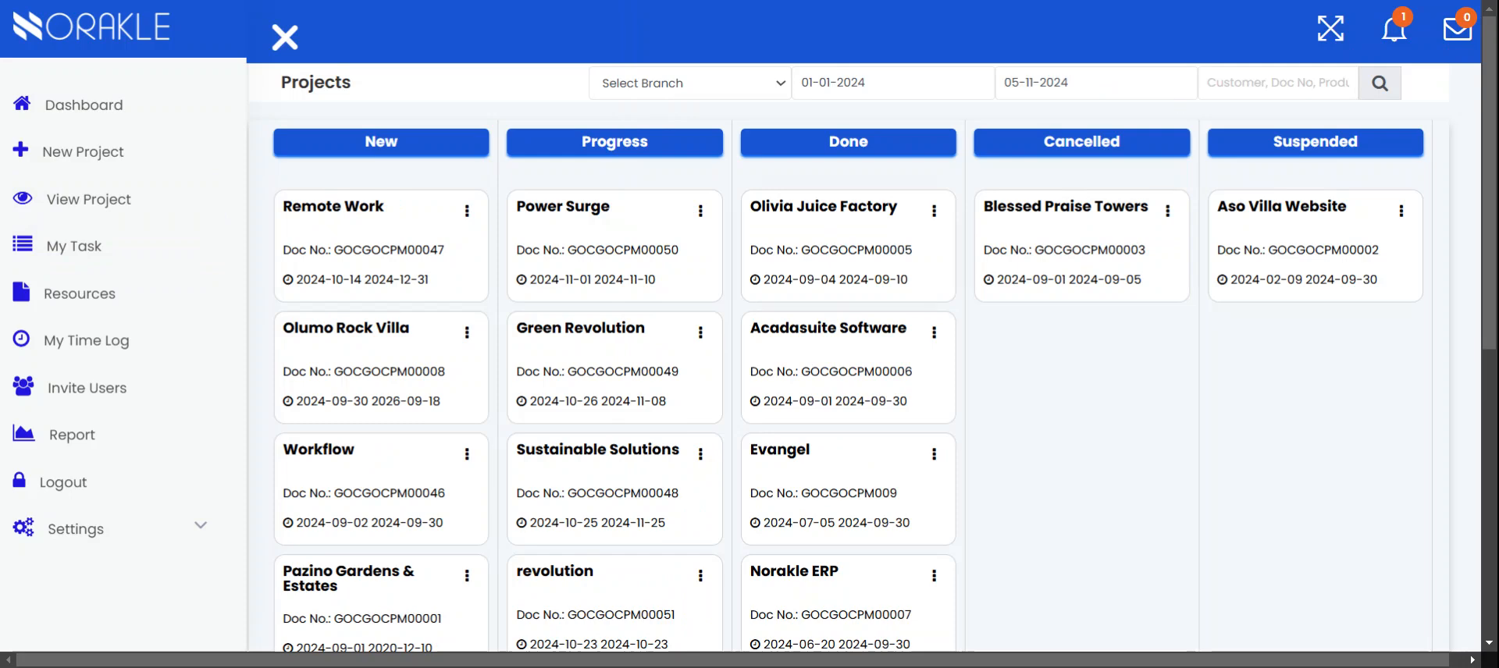
scroll(858, 352, down, 5)
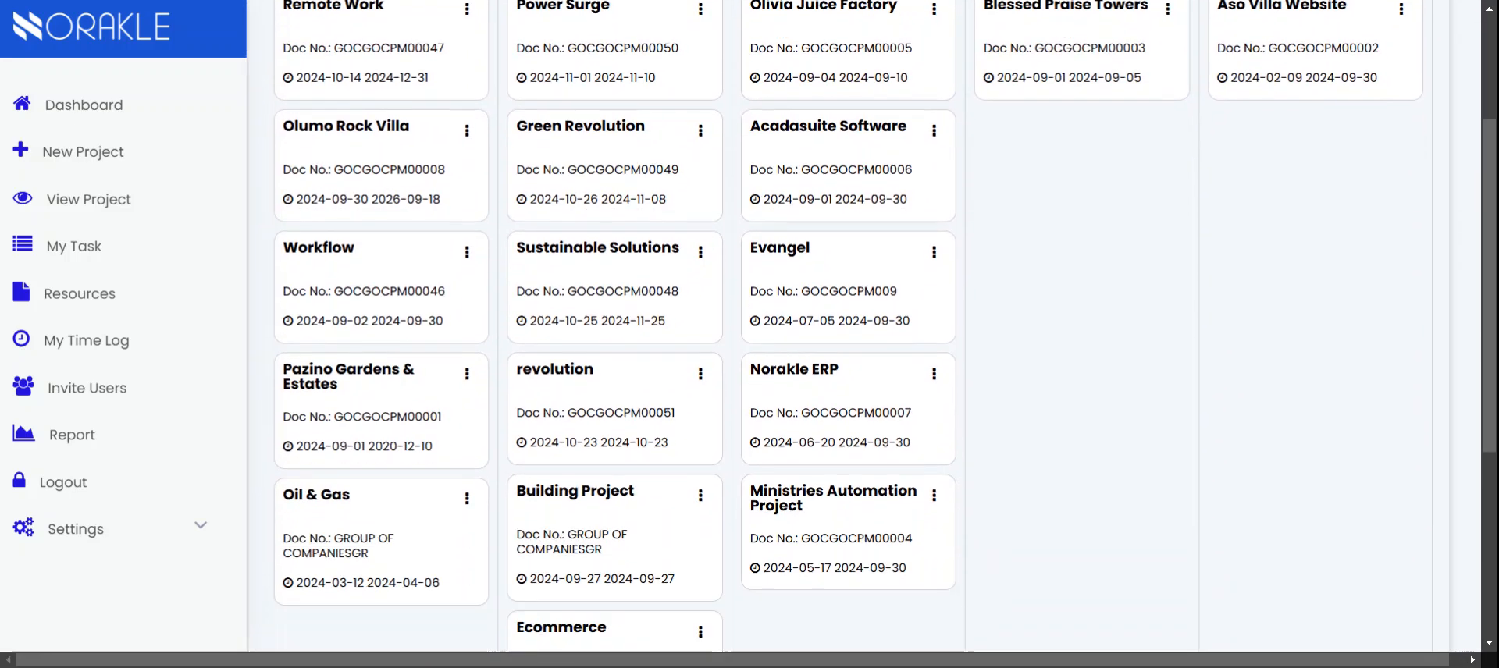
scroll(859, 353, up, 5)
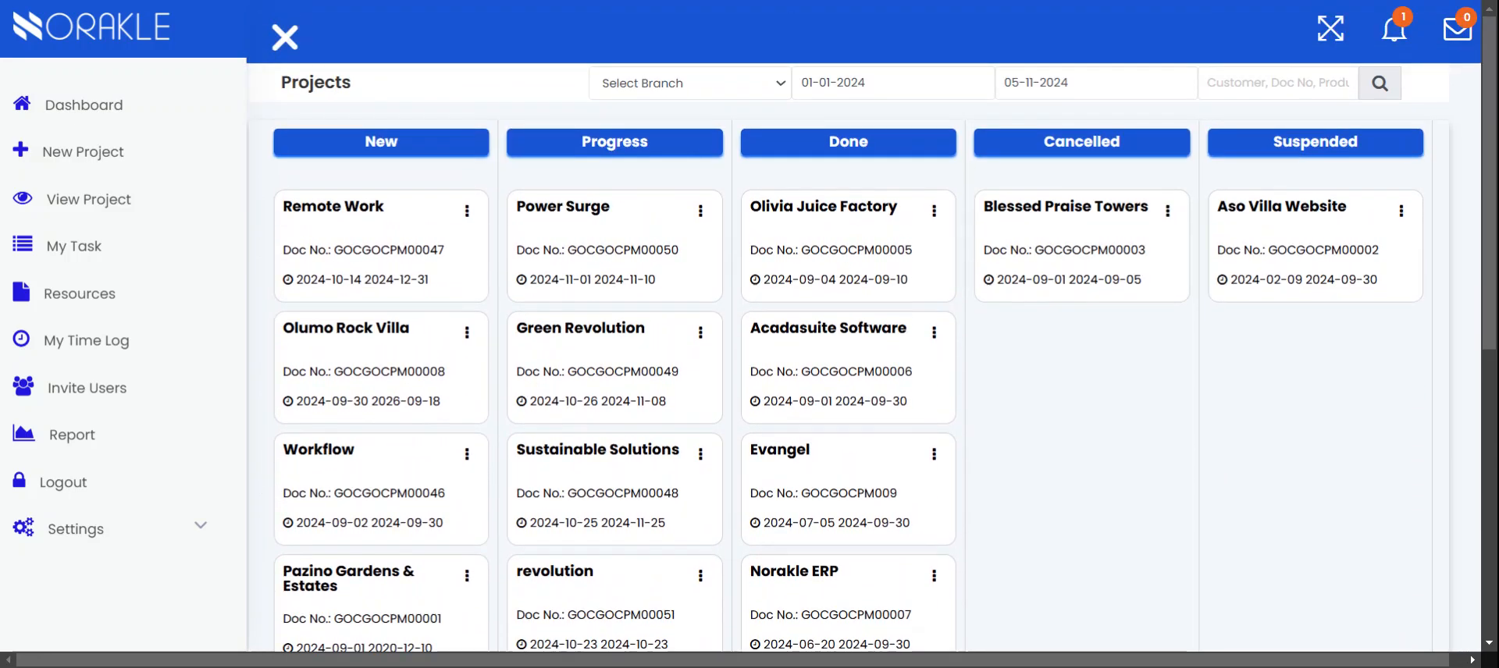
scroll(859, 353, down, 1)
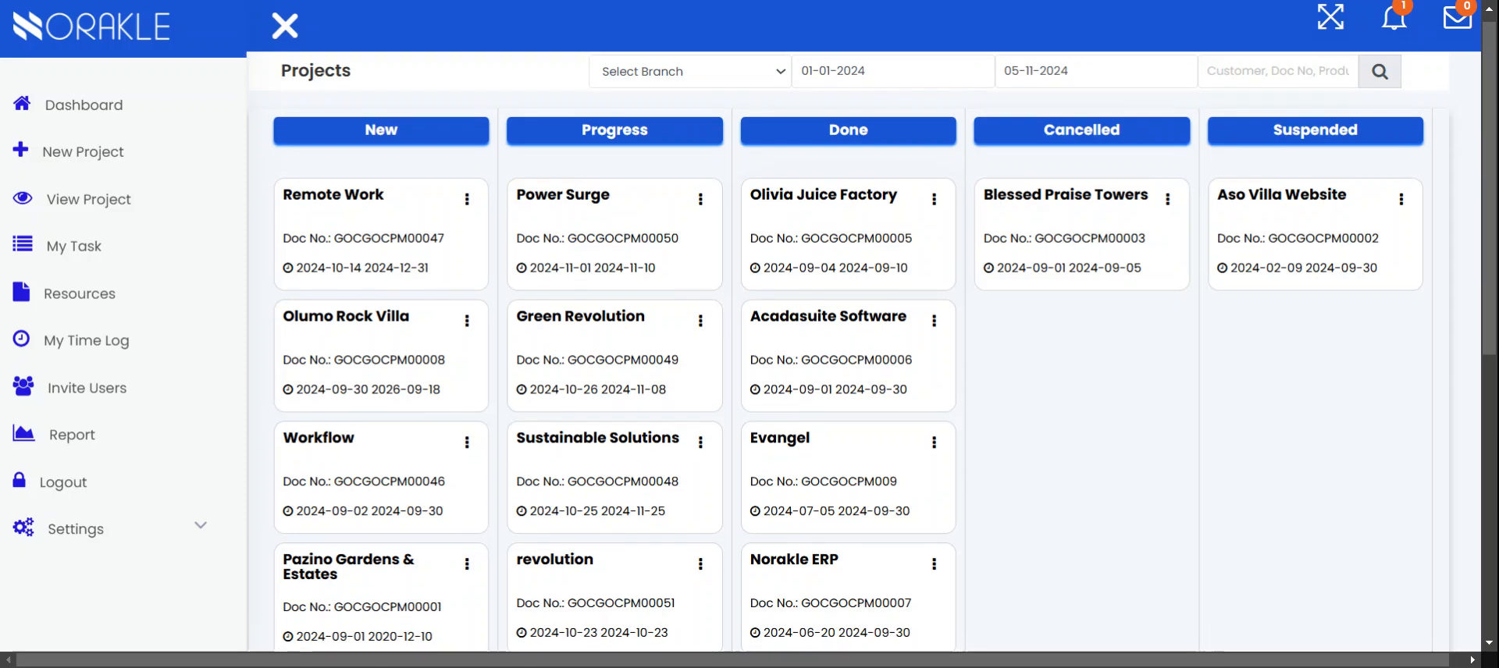